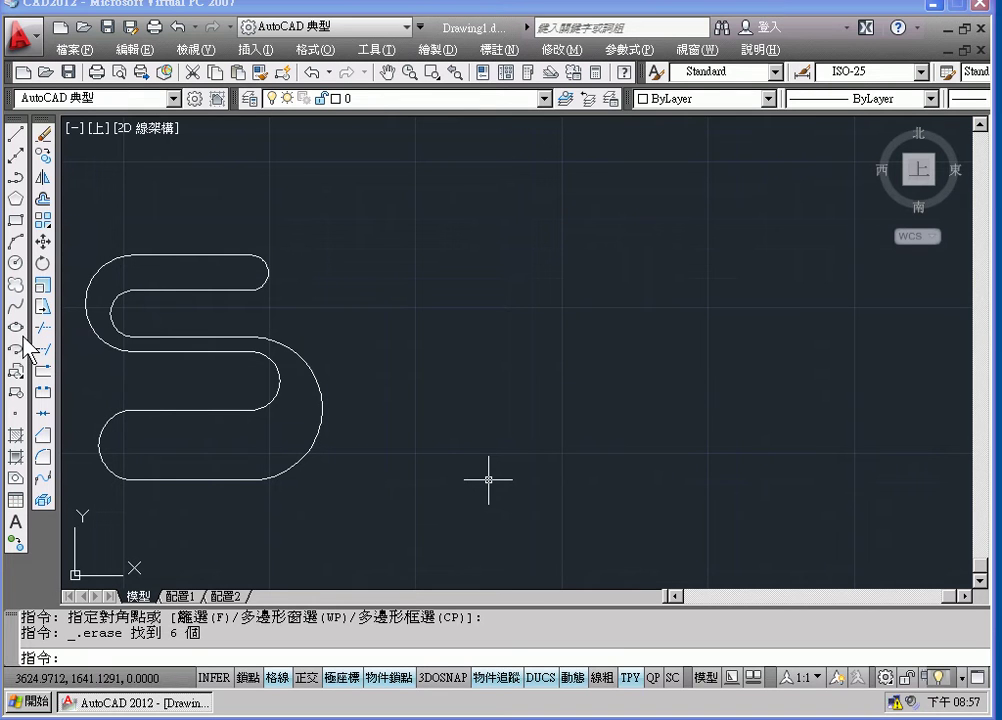
Draw a horizontal 40-unit line in empty space to the right of the S-shaped path.
click(447, 50)
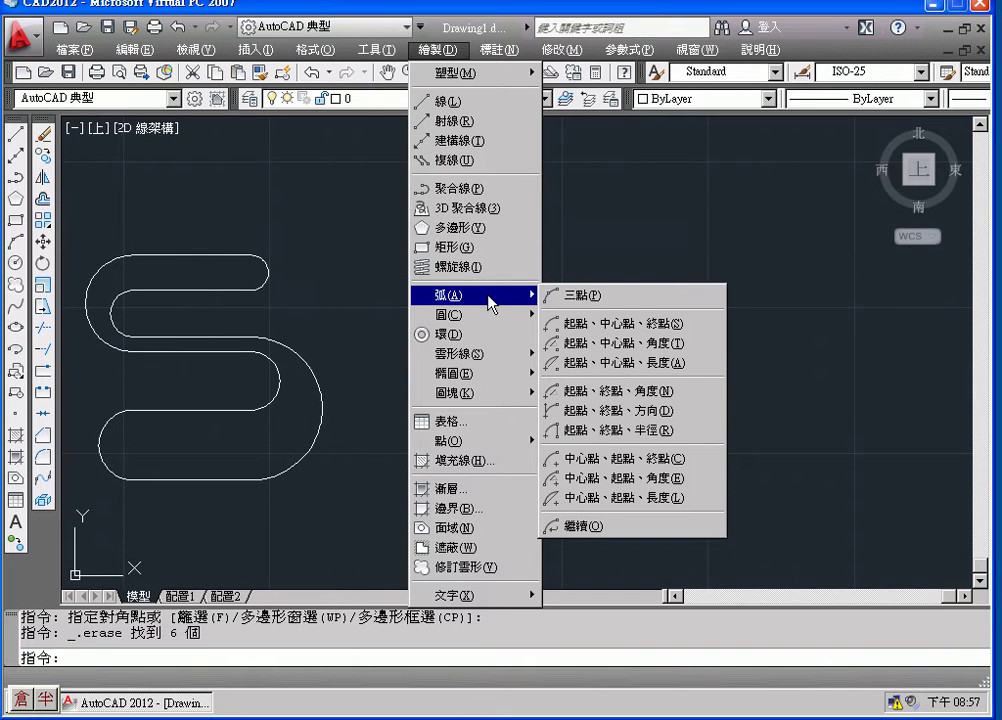
mouse_move(470, 295)
click(682, 250)
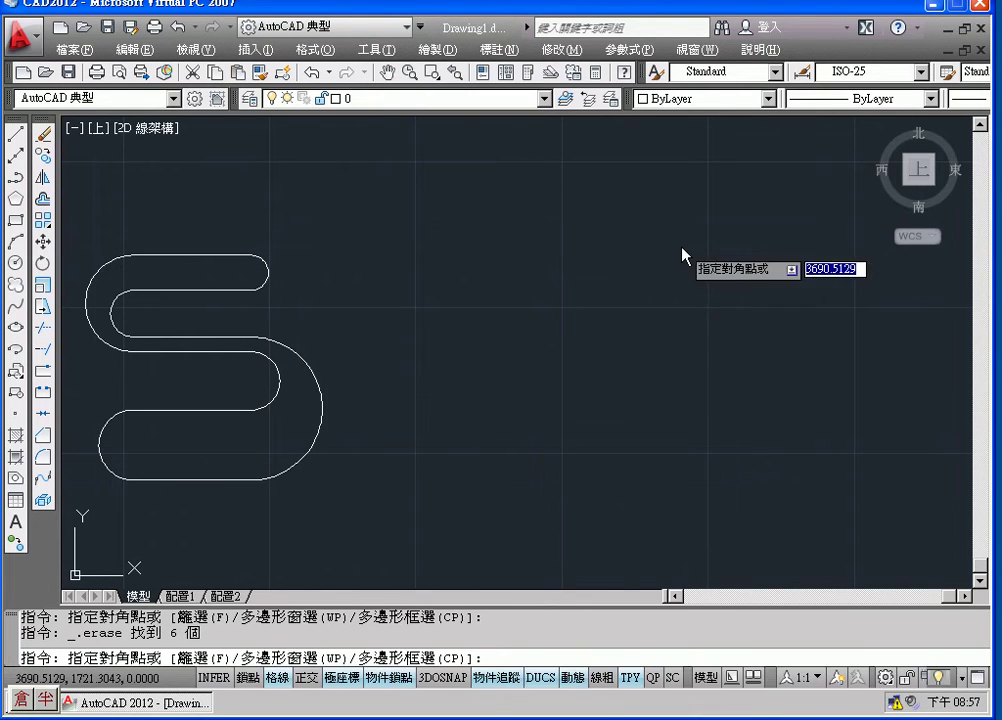
click(637, 300)
middle_drag(617, 340, 503, 324)
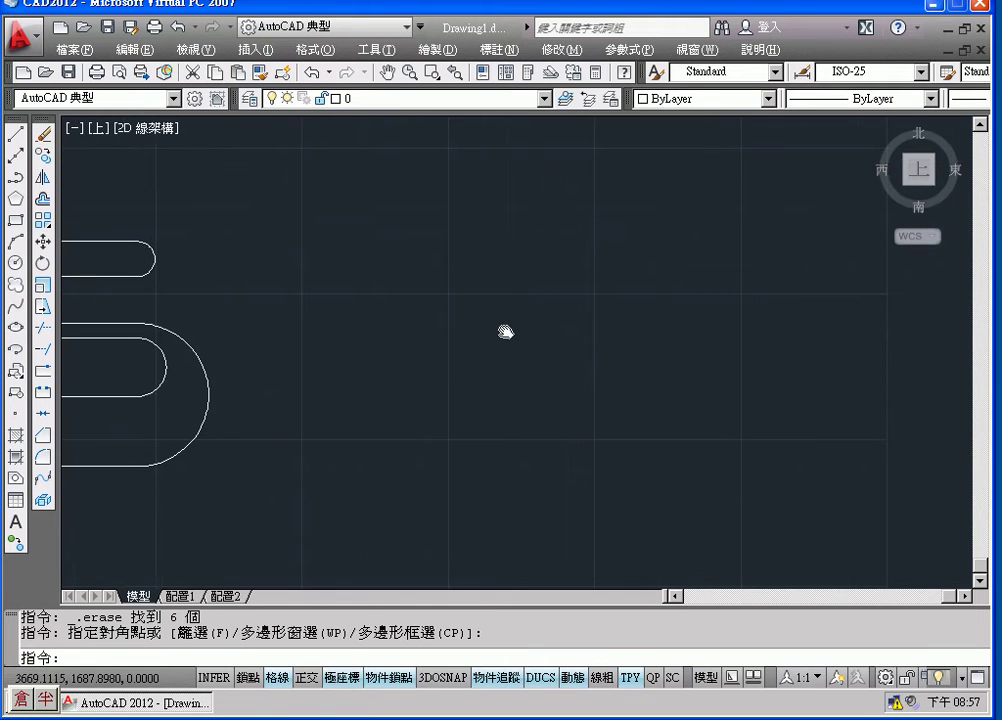
click(16, 134)
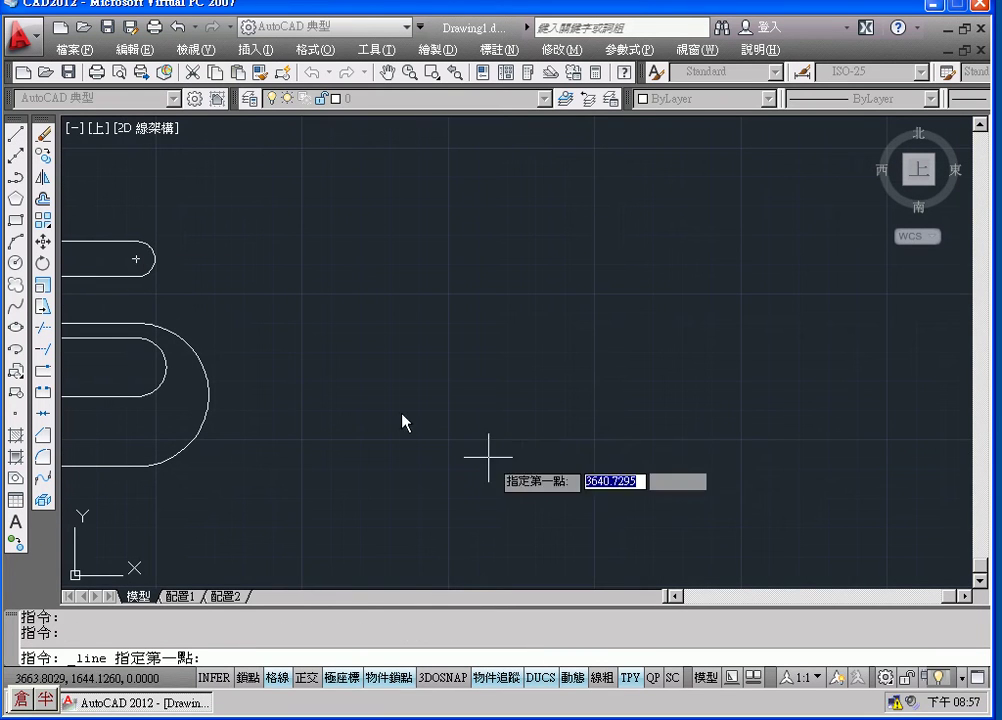
click(486, 463)
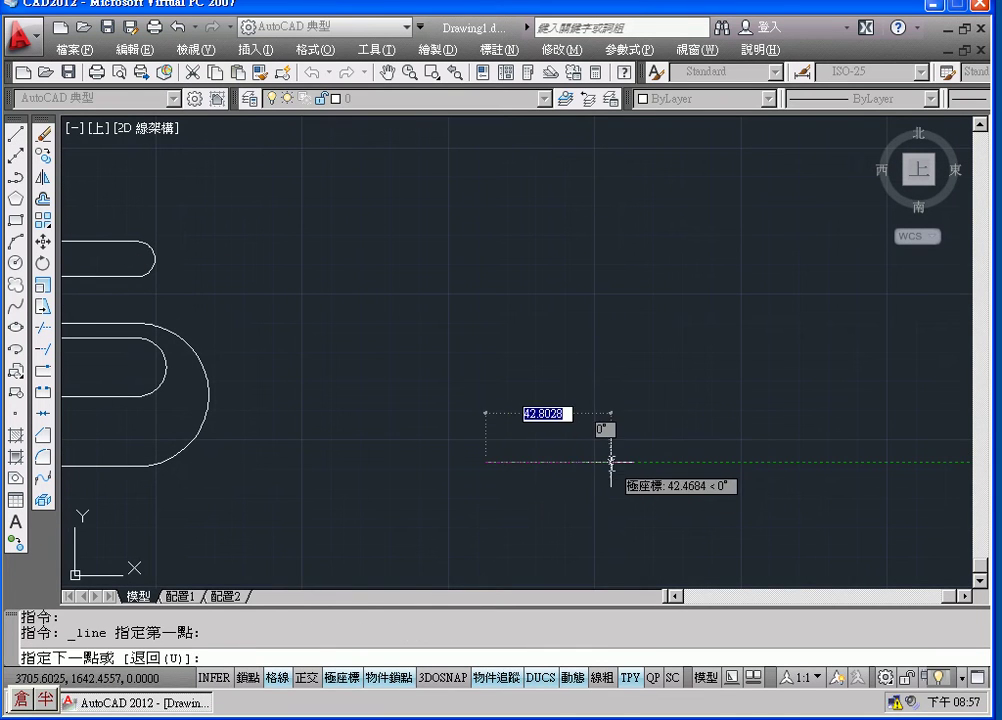
text(40)
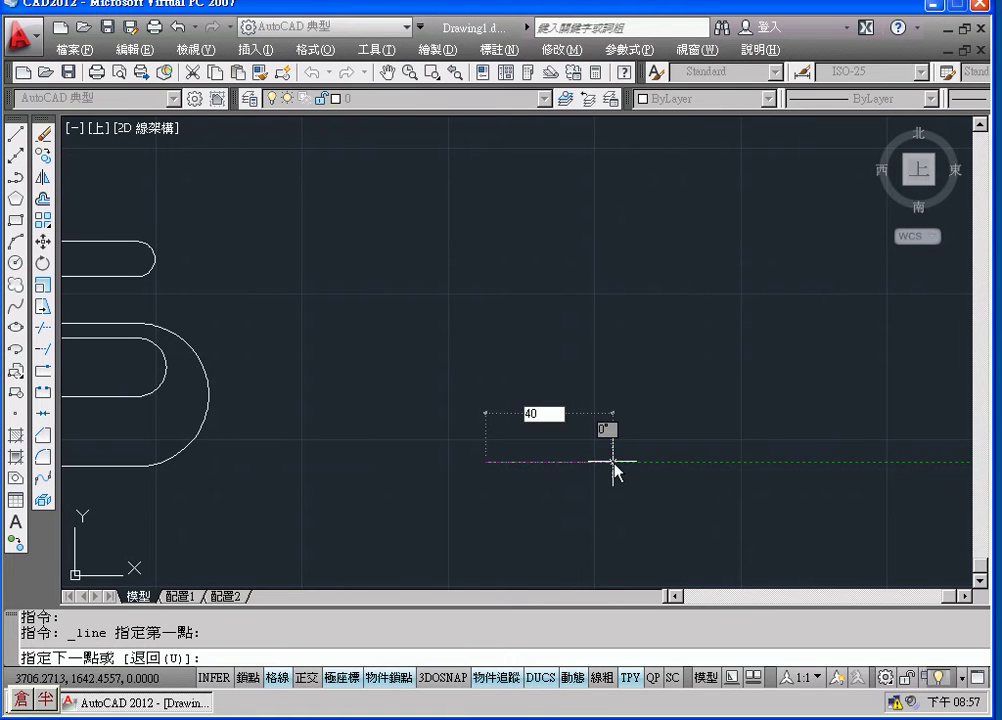
key(Return)
key(Return)
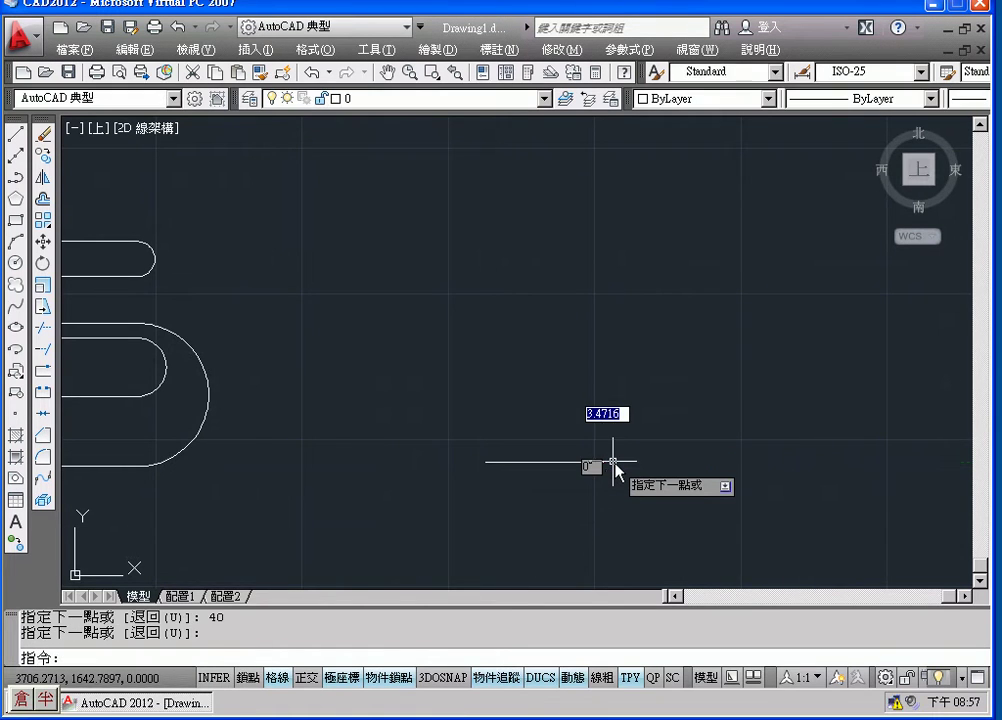
scroll(595, 439, up, 1)
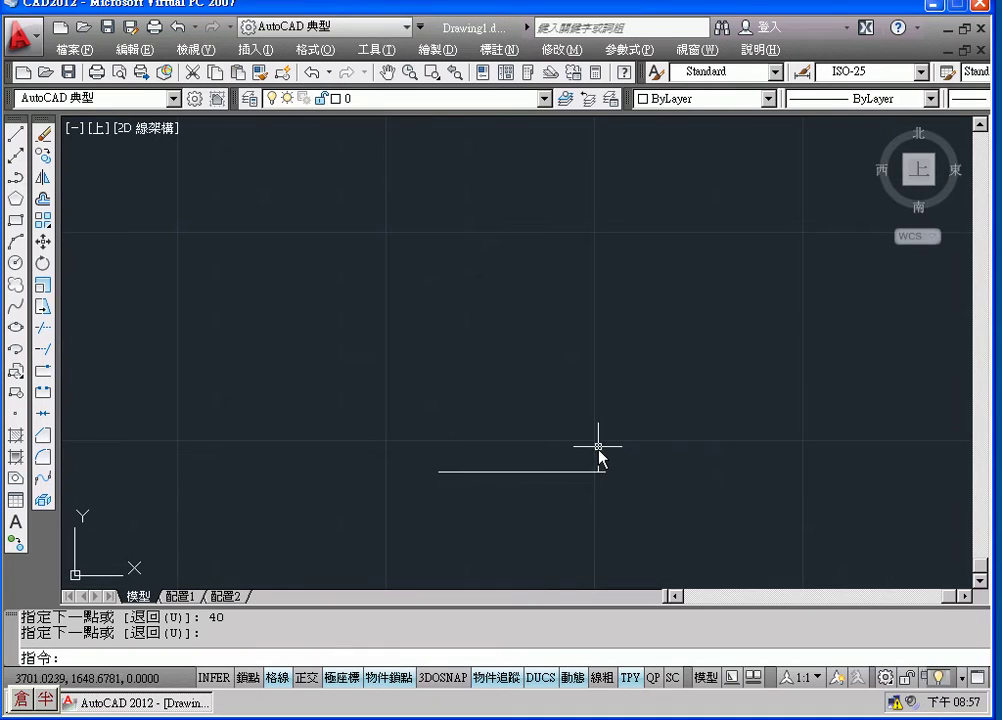
middle_drag(519, 405, 465, 432)
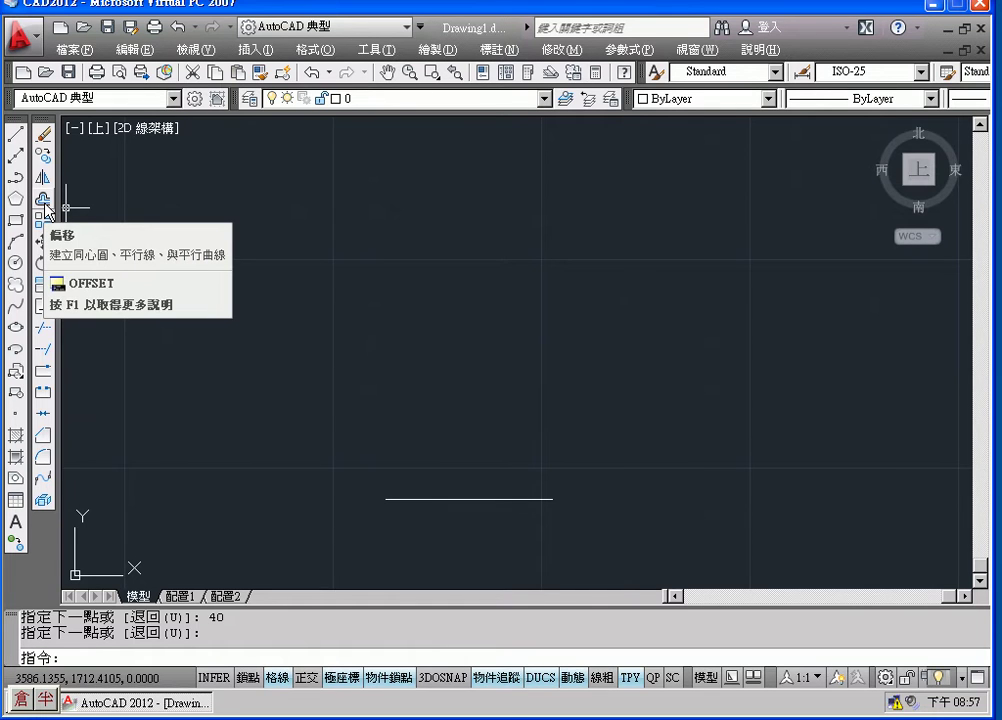
mouse_move(43, 155)
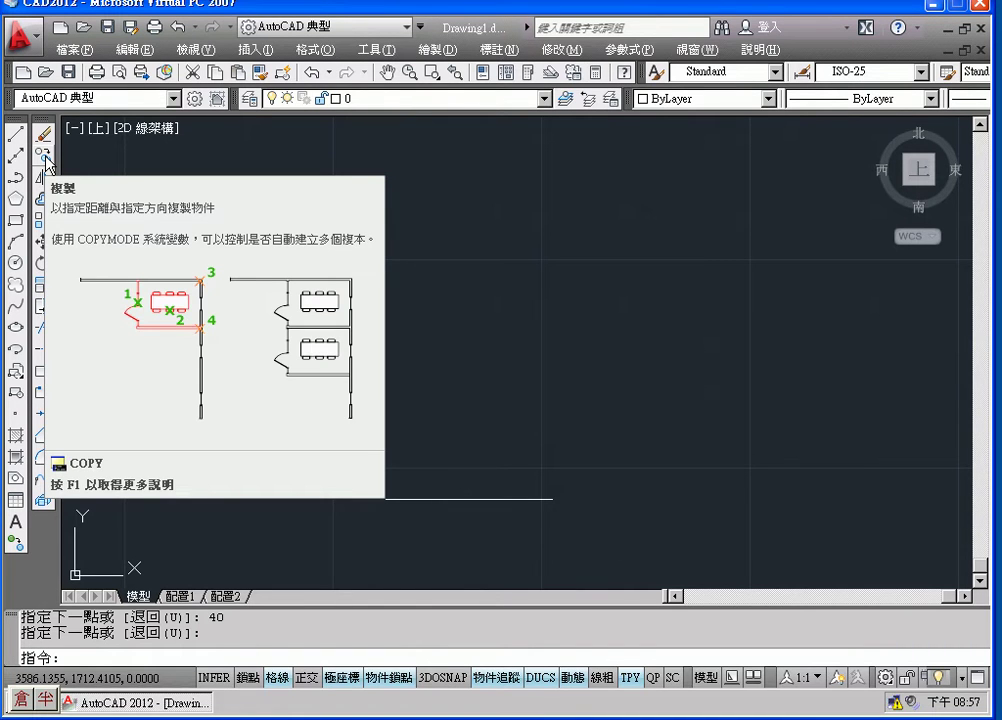
Start COPY and select the 40-unit horizontal line as the object to copy.
click(46, 163)
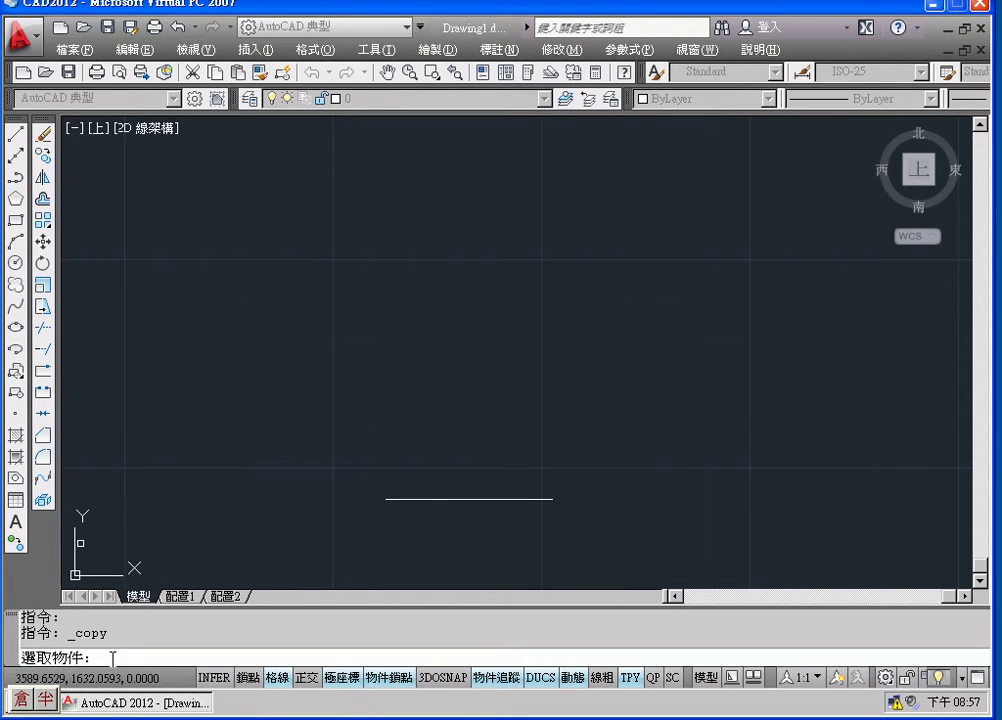
click(465, 499)
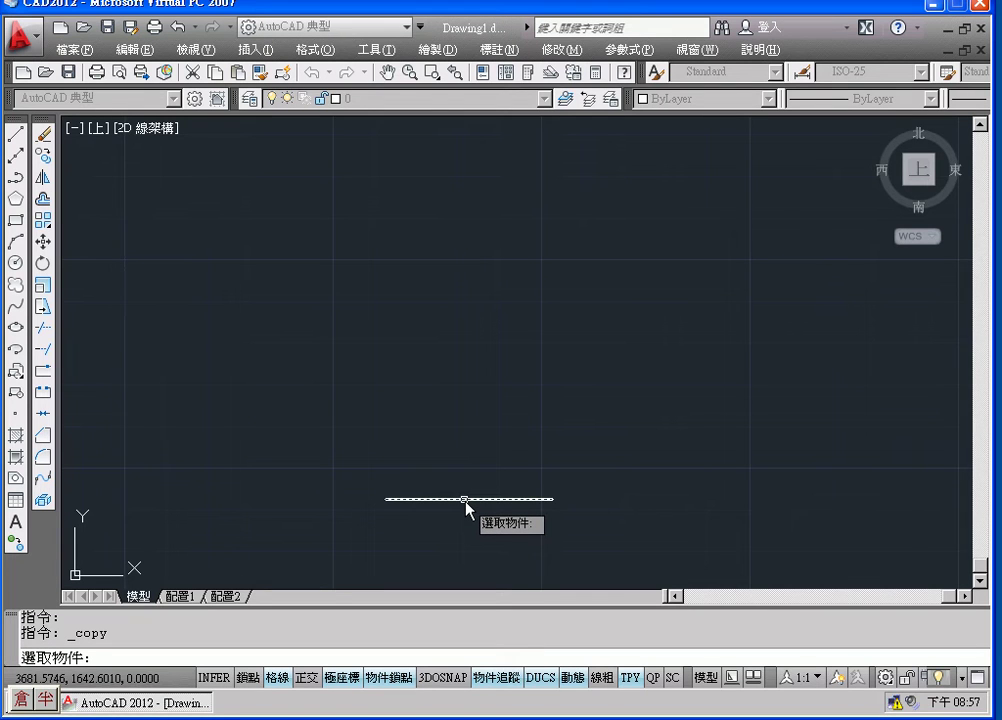
click(465, 499)
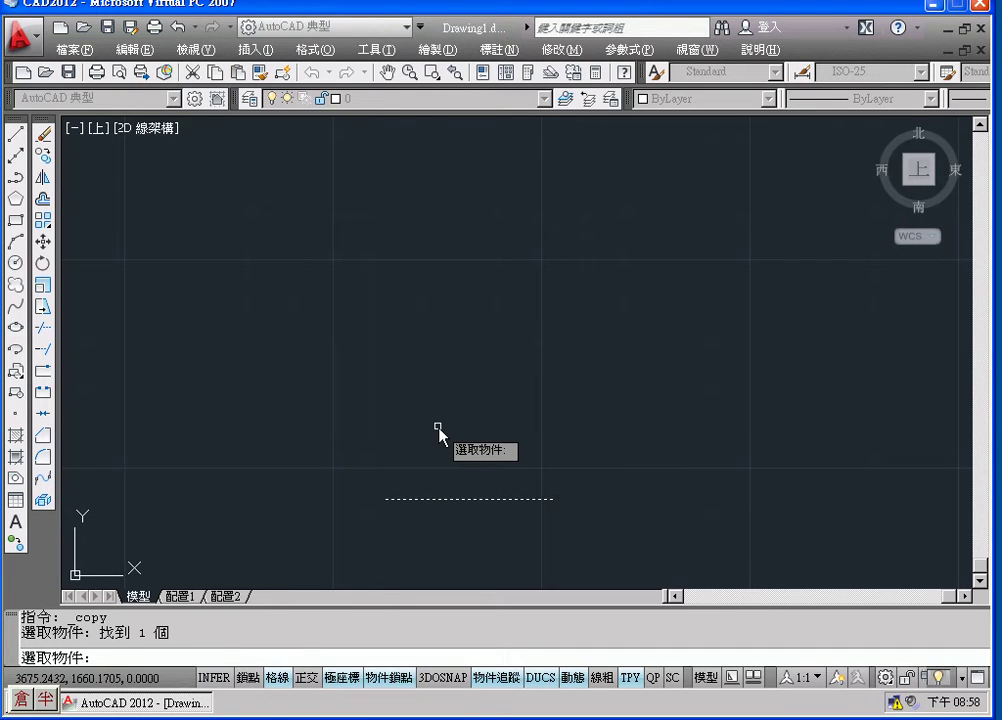
key(Return)
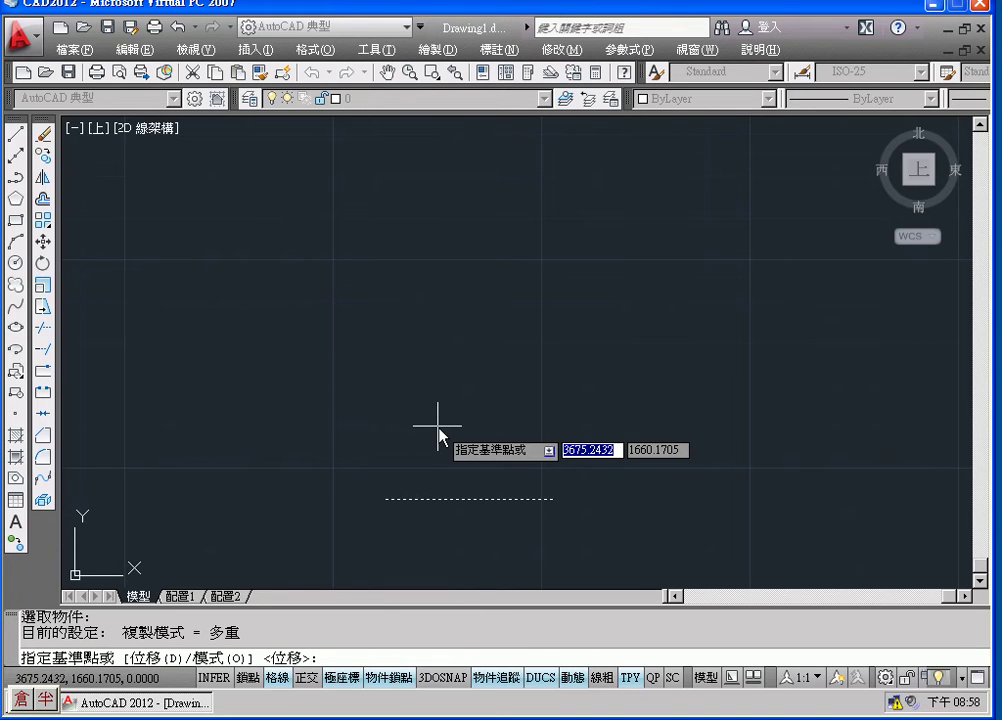
From the line's left end, place copies 24, 44 and 49 units above the original.
click(386, 500)
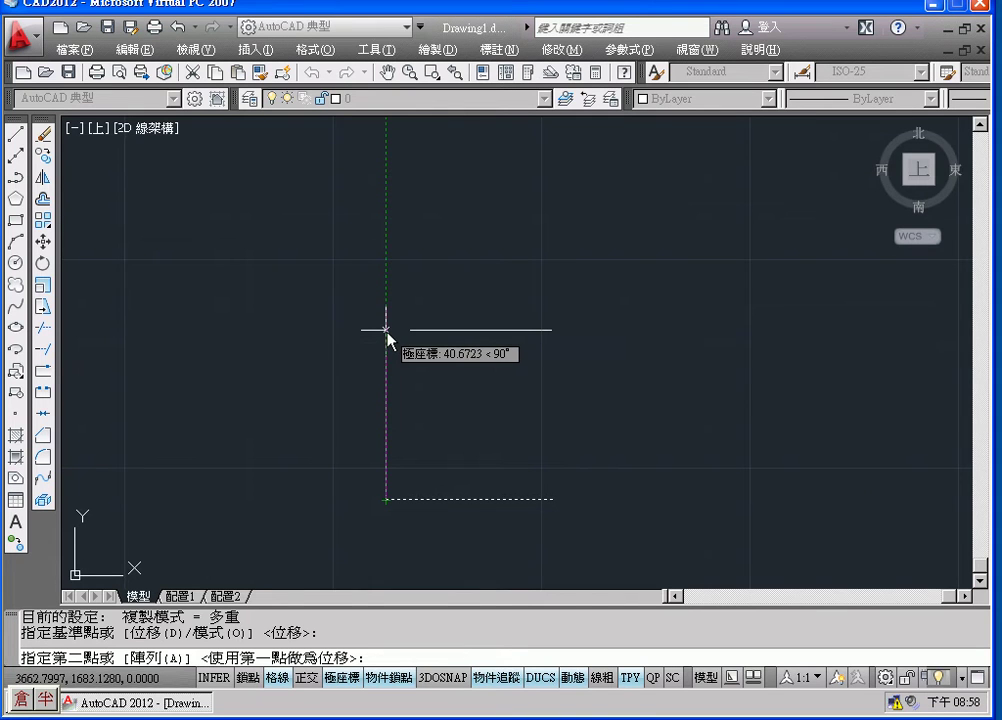
text(24)
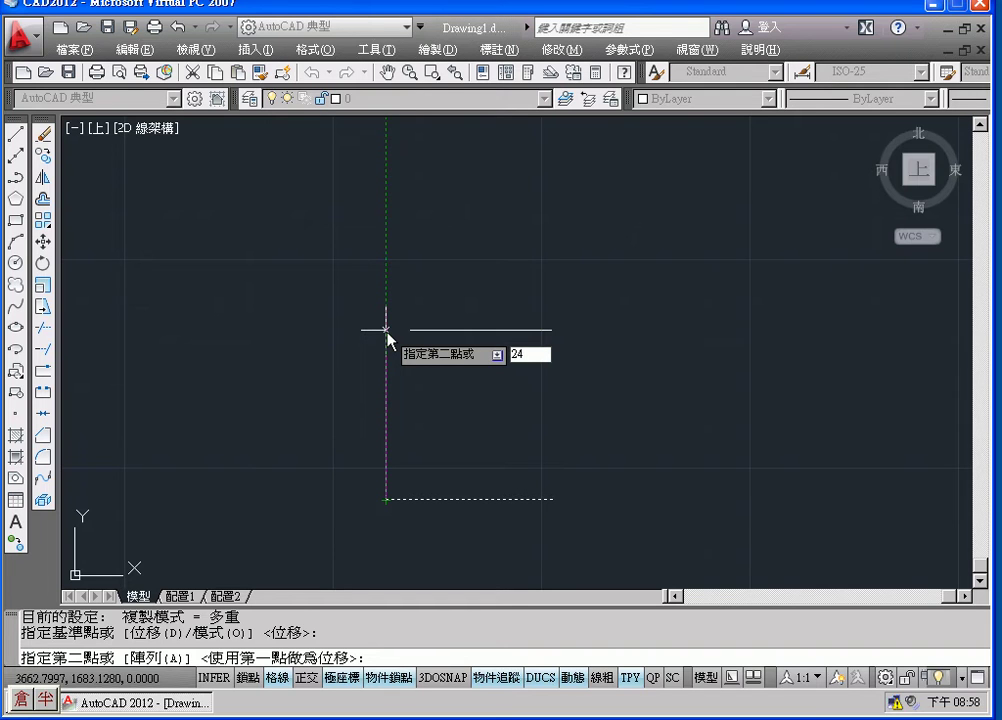
key(Return)
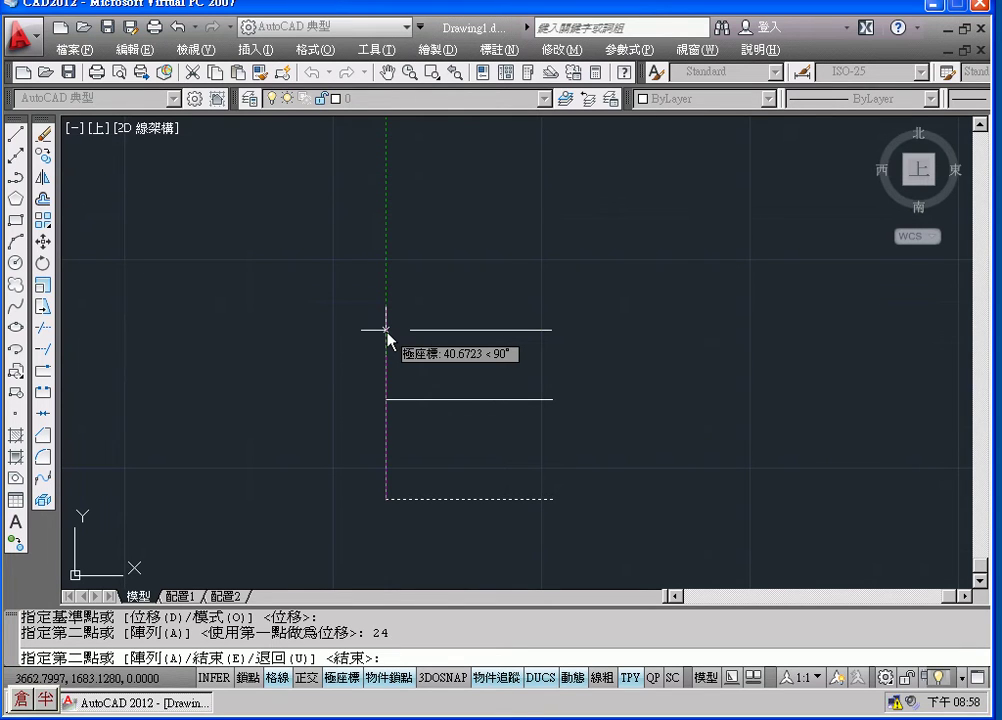
text(44)
key(Return)
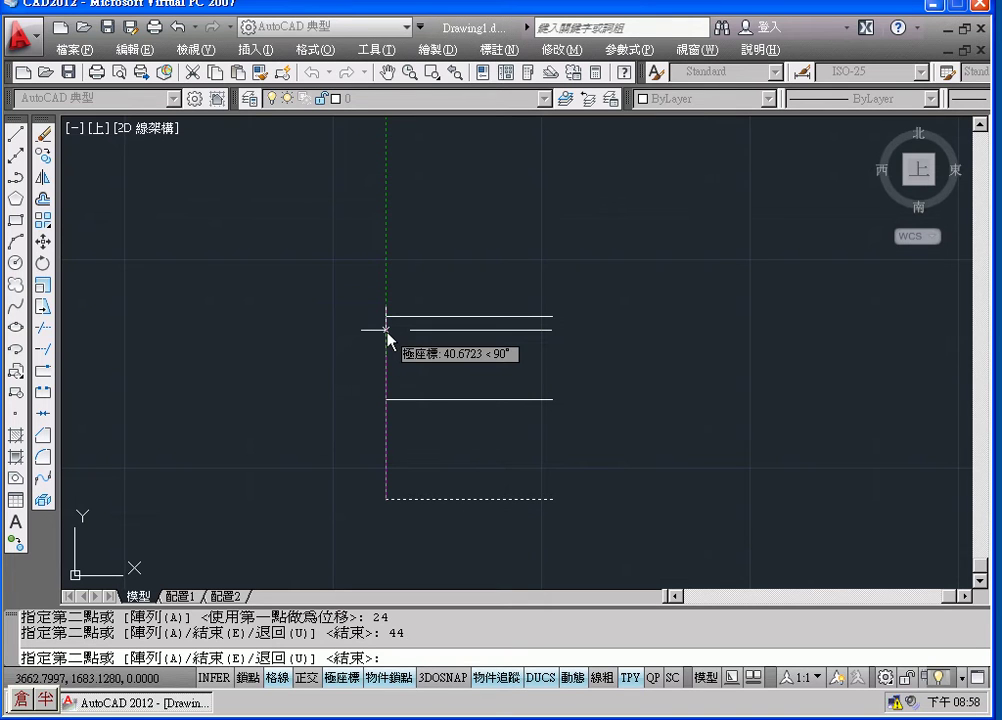
text(49)
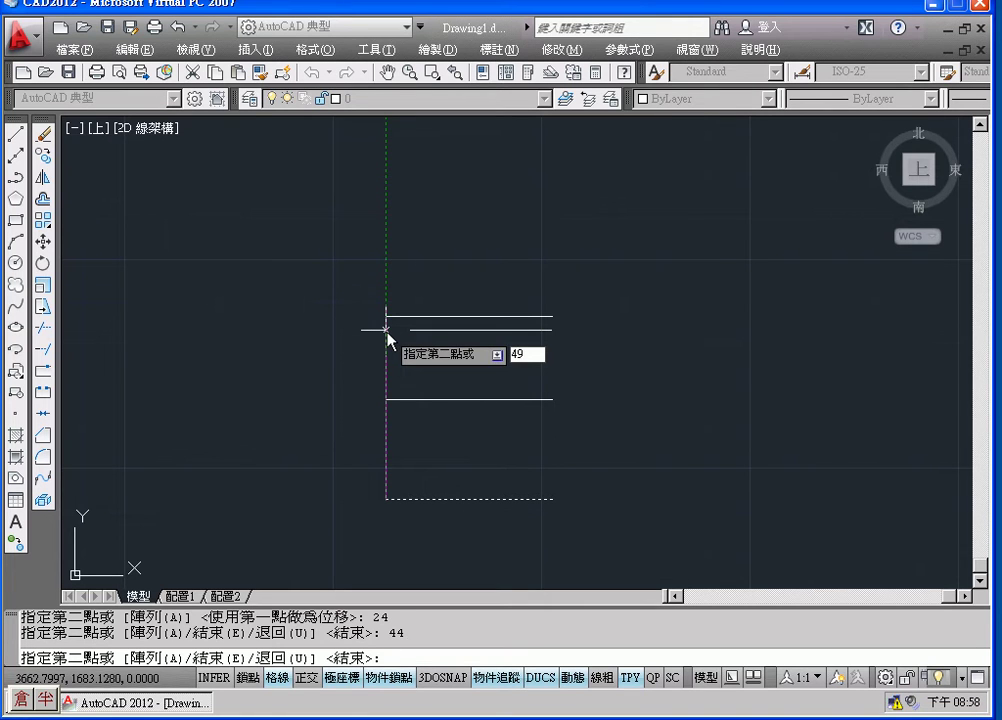
key(Return)
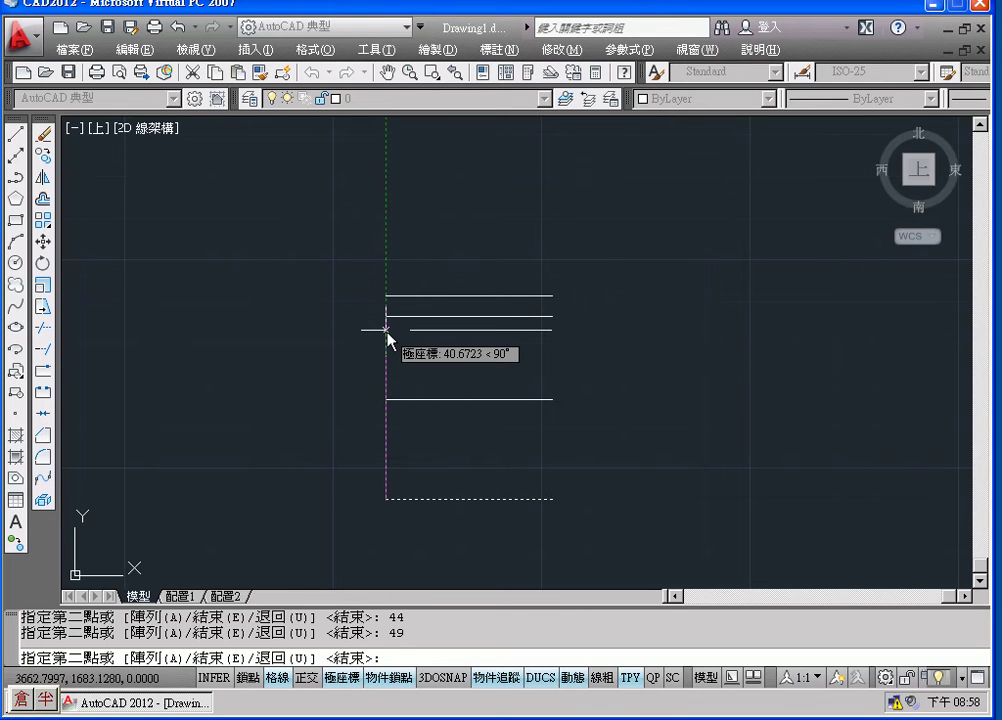
Place further copies 65 and 77 units above the original, then end COPY.
text(6)
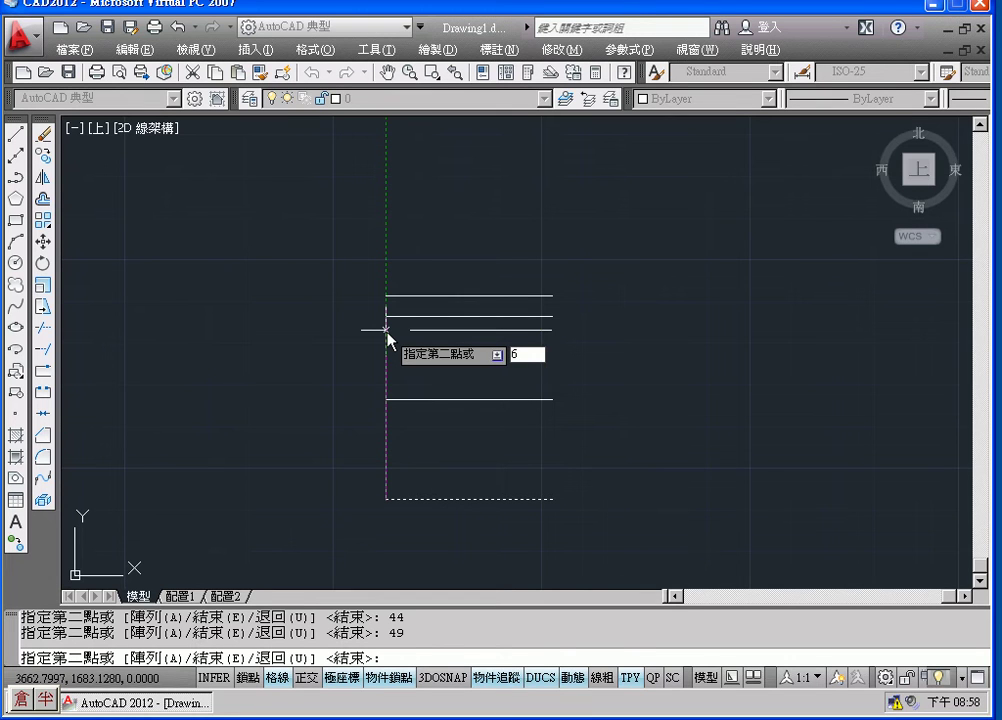
text(5)
key(Return)
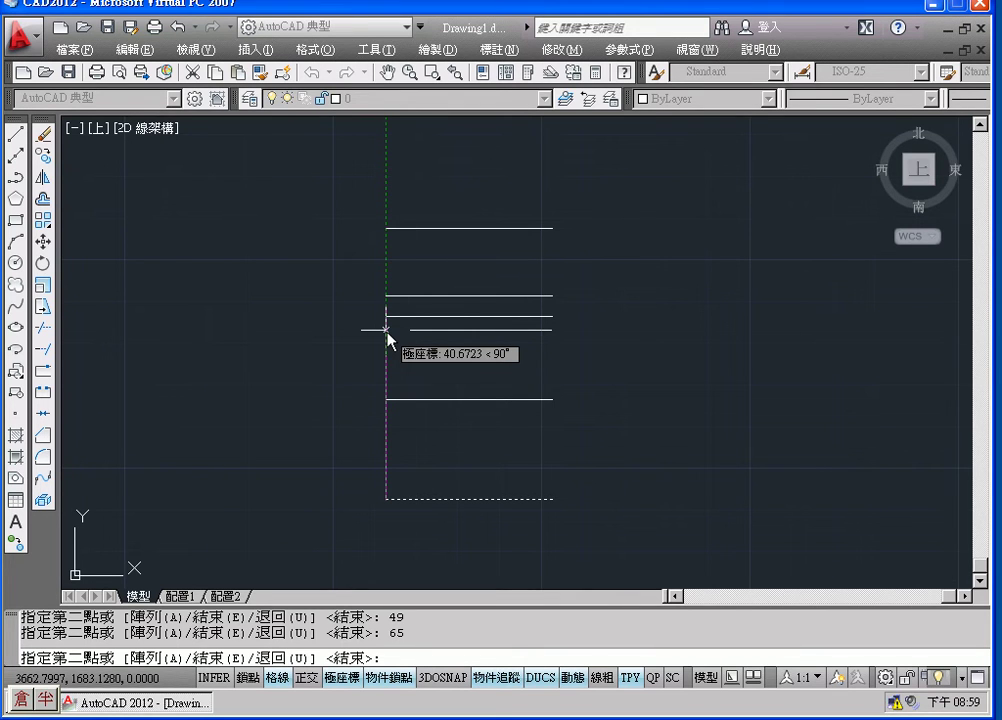
text(77)
key(Return)
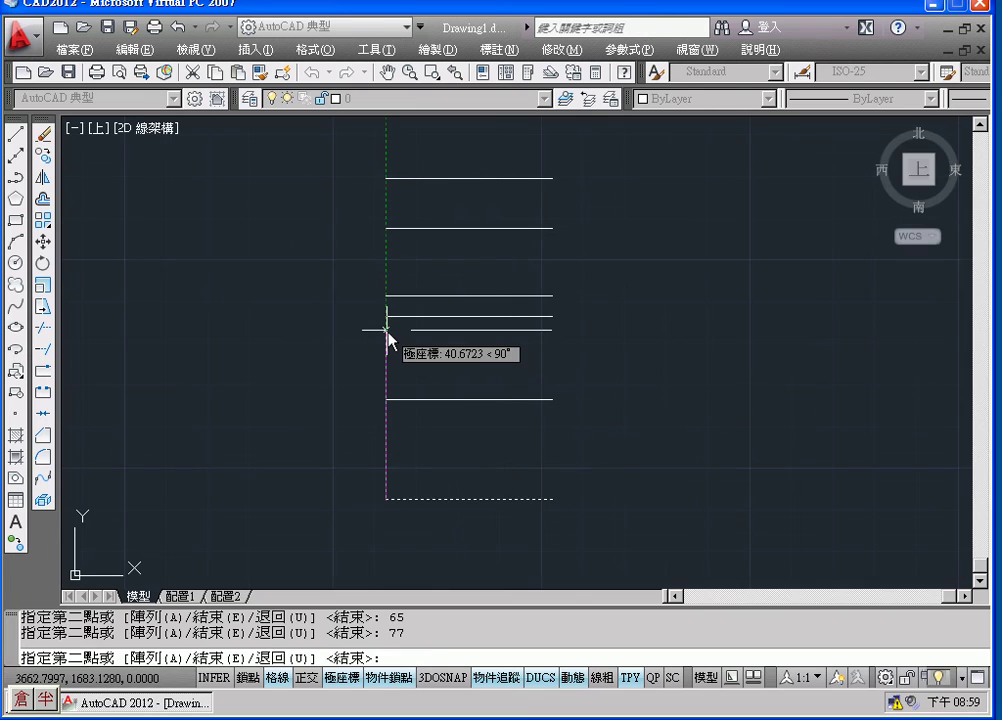
key(Return)
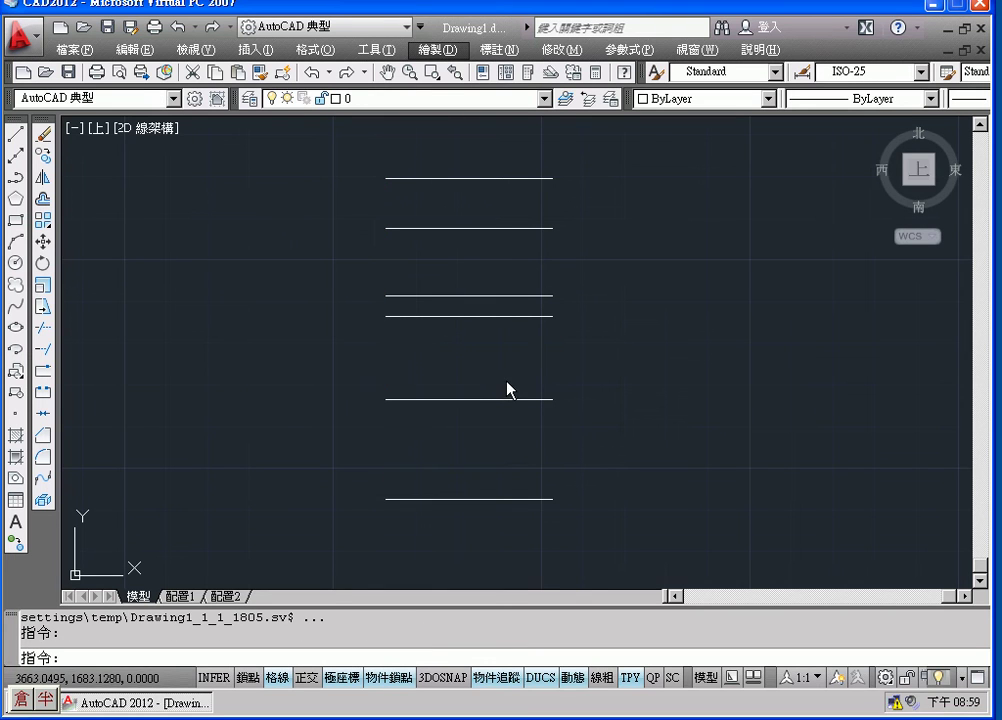
Shift the view so the lines sit further left and start FILLET.
middle_drag(557, 349, 500, 366)
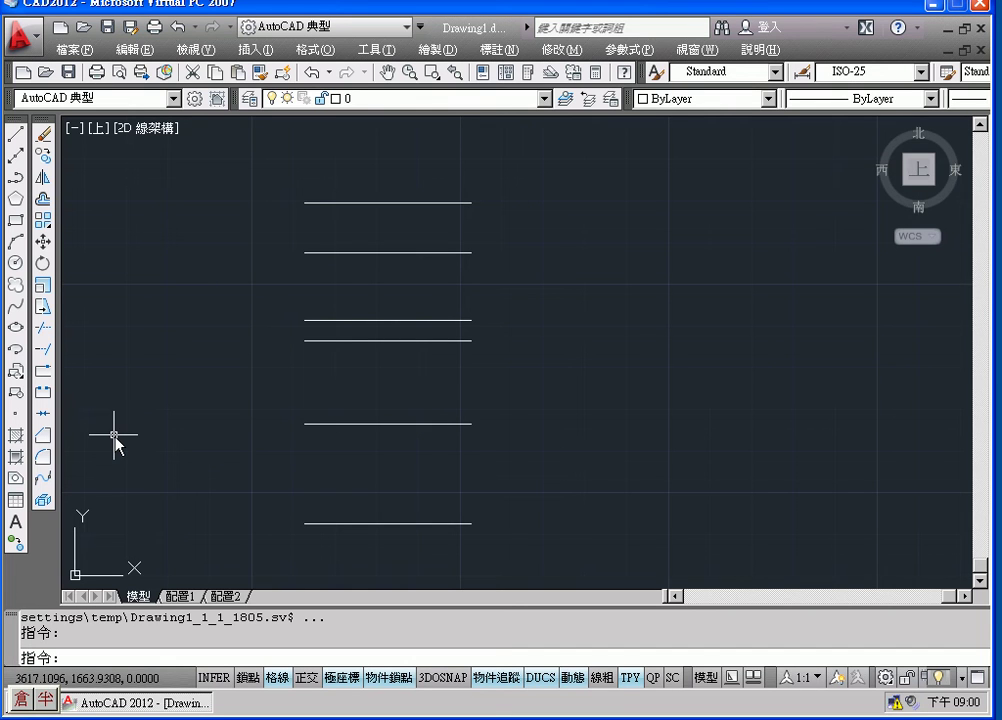
click(42, 457)
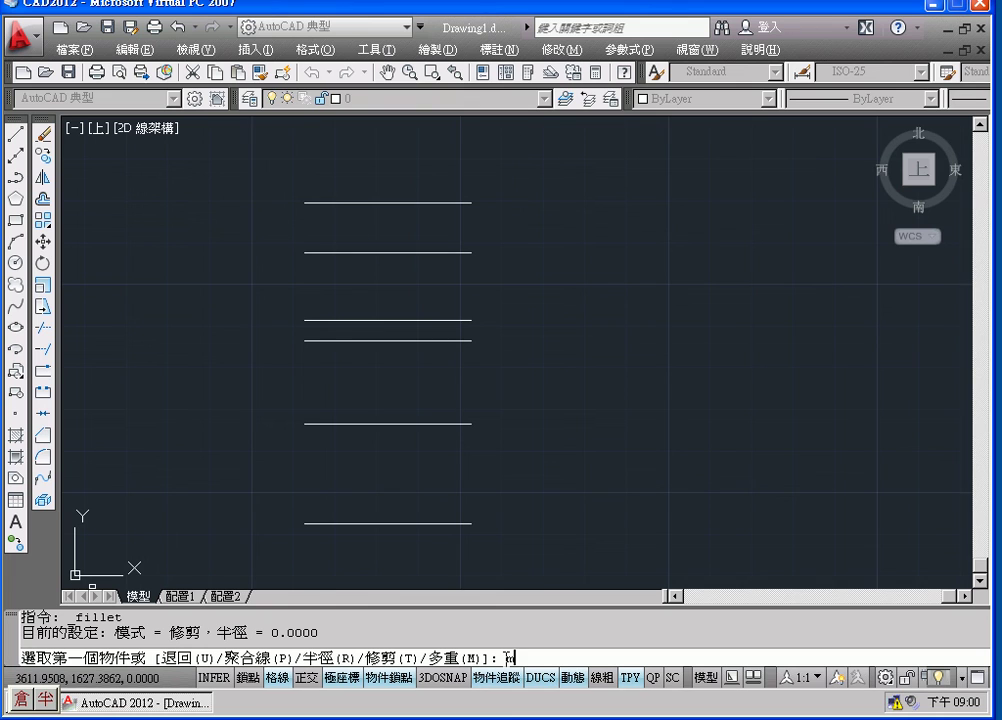
text(m)
In multiple mode, fillet the top two lines on the right, then the top/fourth and second/third lines on the left.
key(Return)
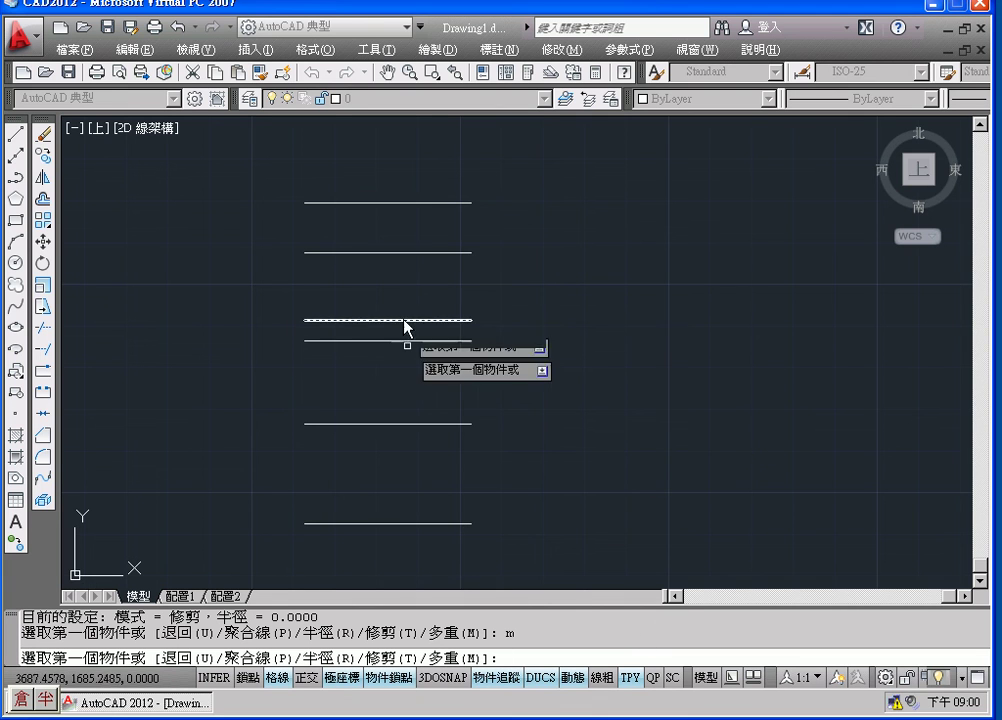
click(462, 204)
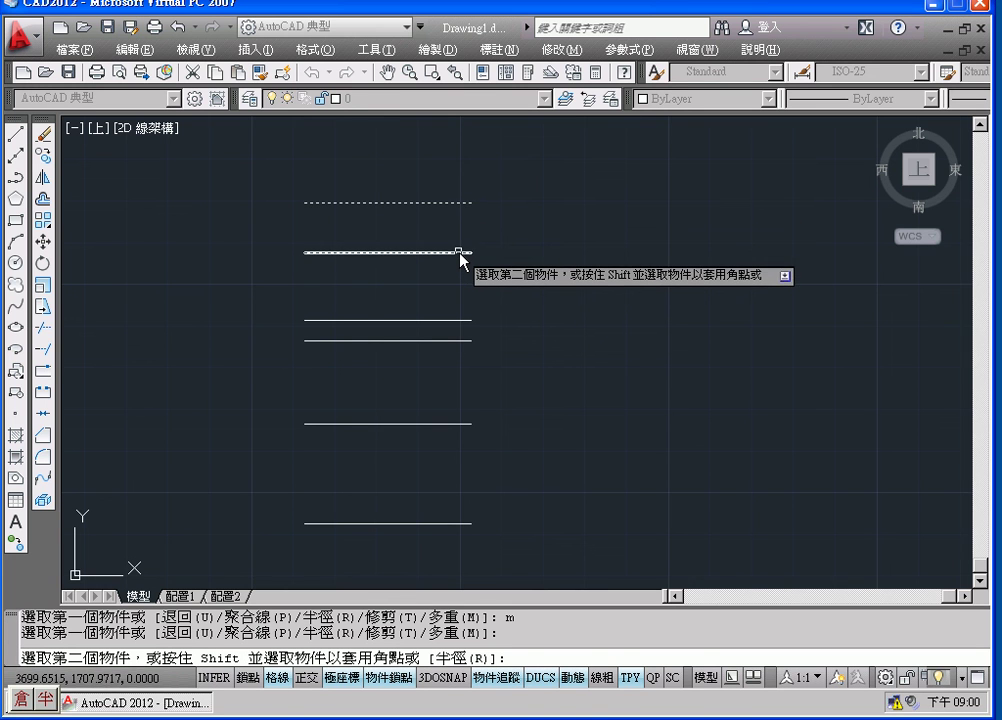
click(458, 253)
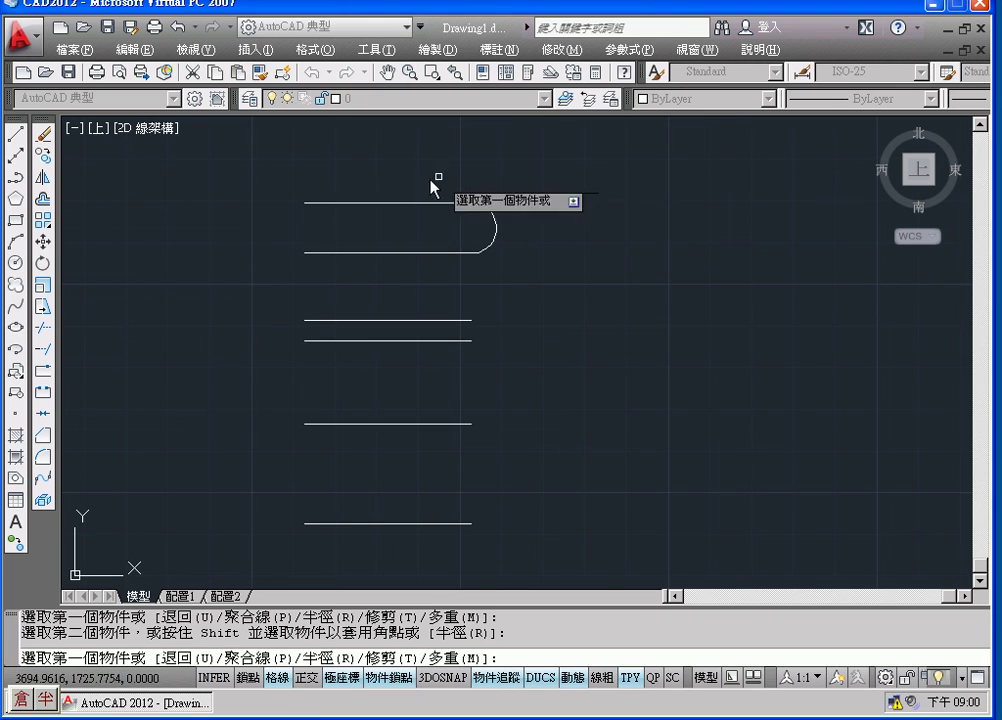
click(382, 203)
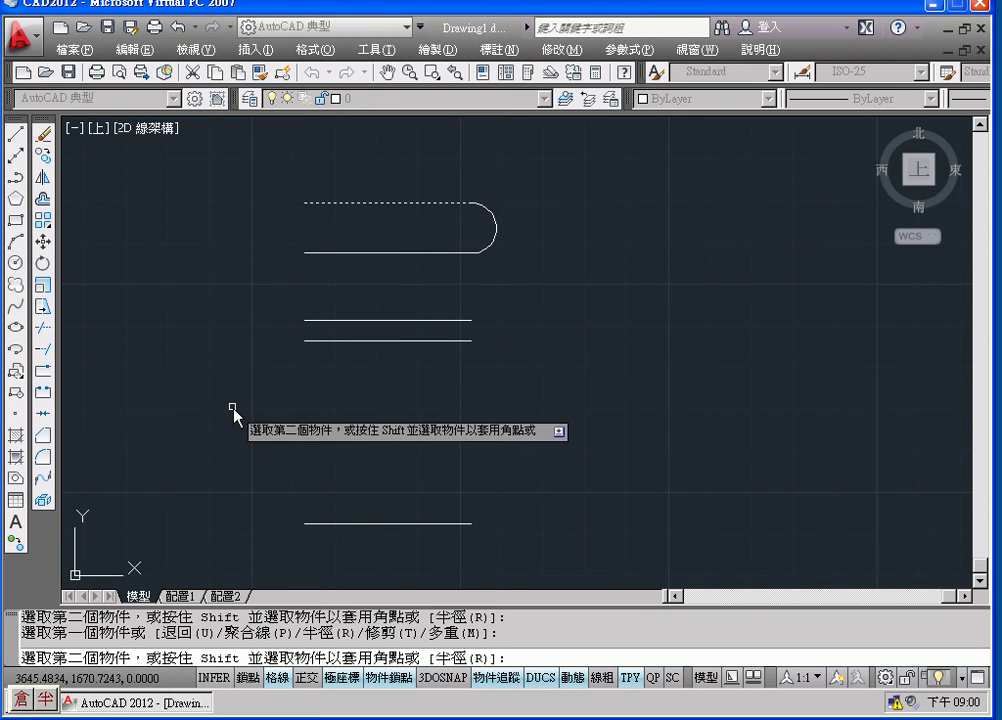
click(345, 342)
click(319, 254)
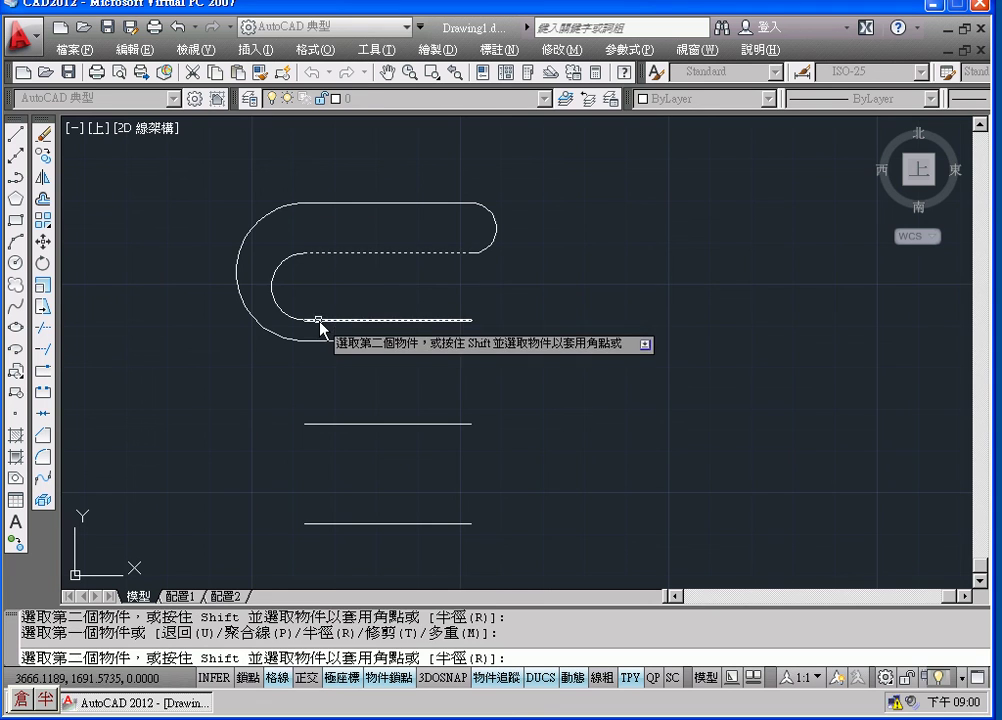
click(318, 320)
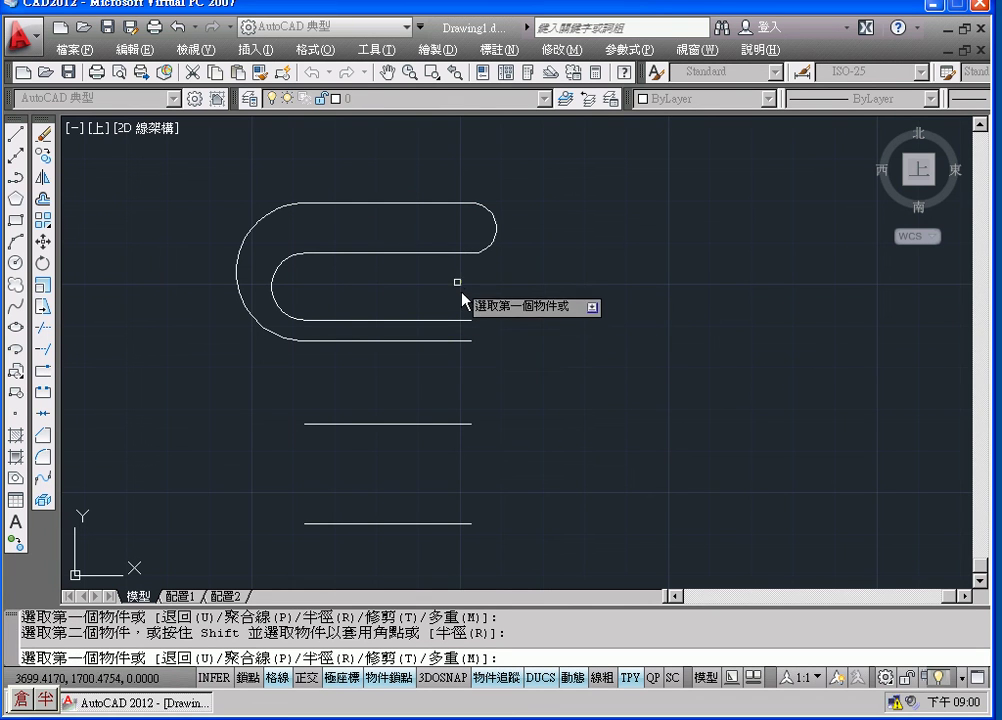
Fillet third-to-bottom and fourth-to-fifth lines on the right, and fifth-to-bottom on the left.
click(461, 321)
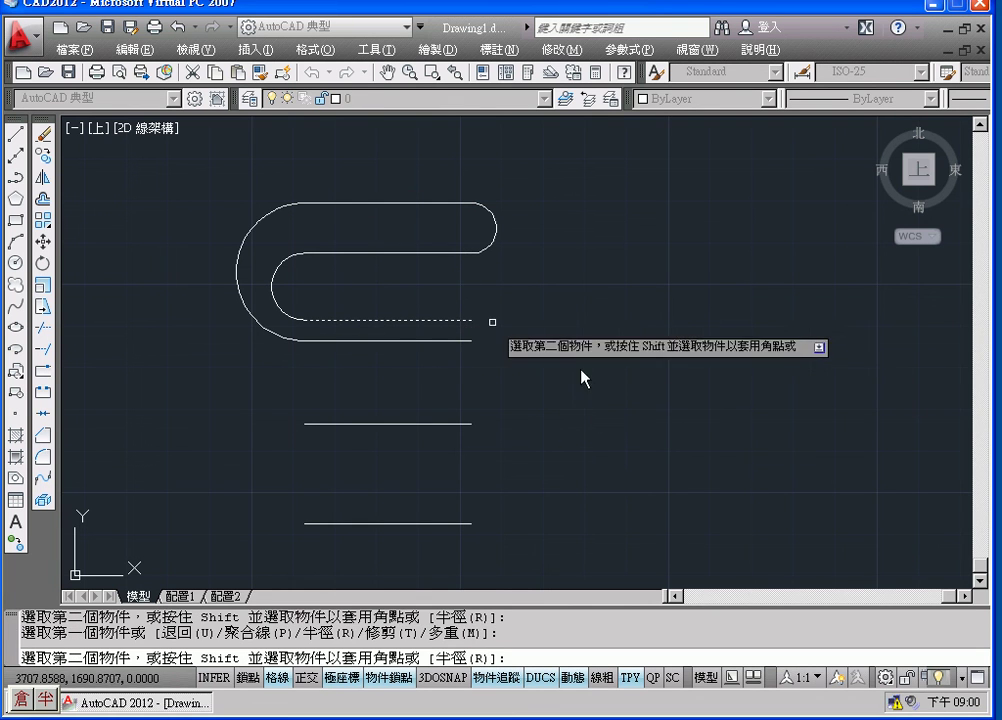
click(466, 523)
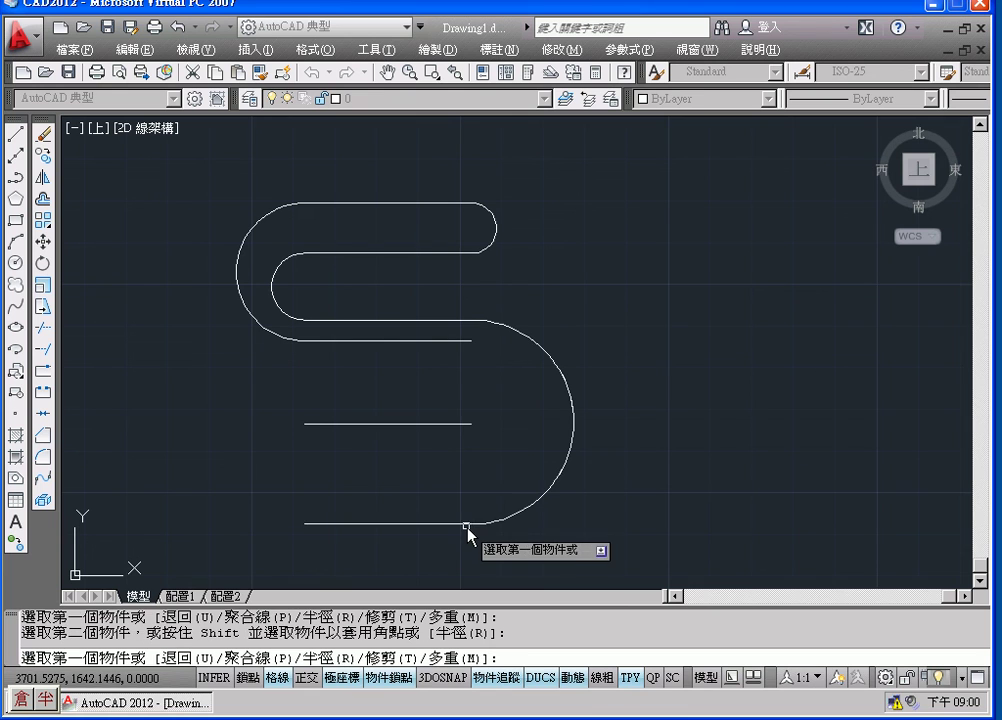
click(461, 424)
click(461, 341)
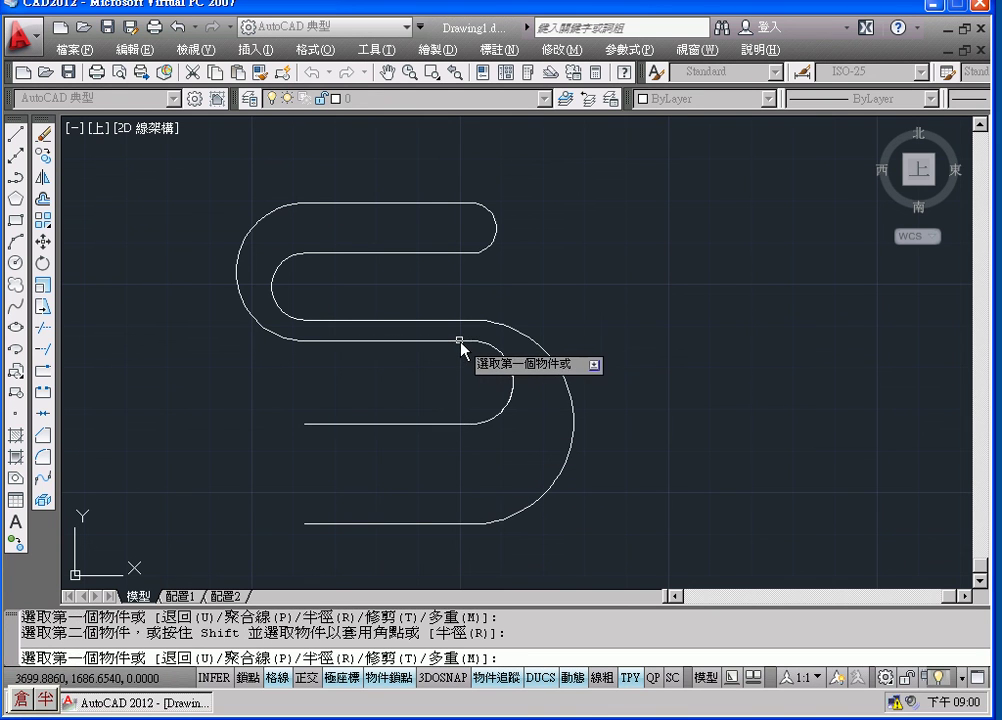
click(333, 423)
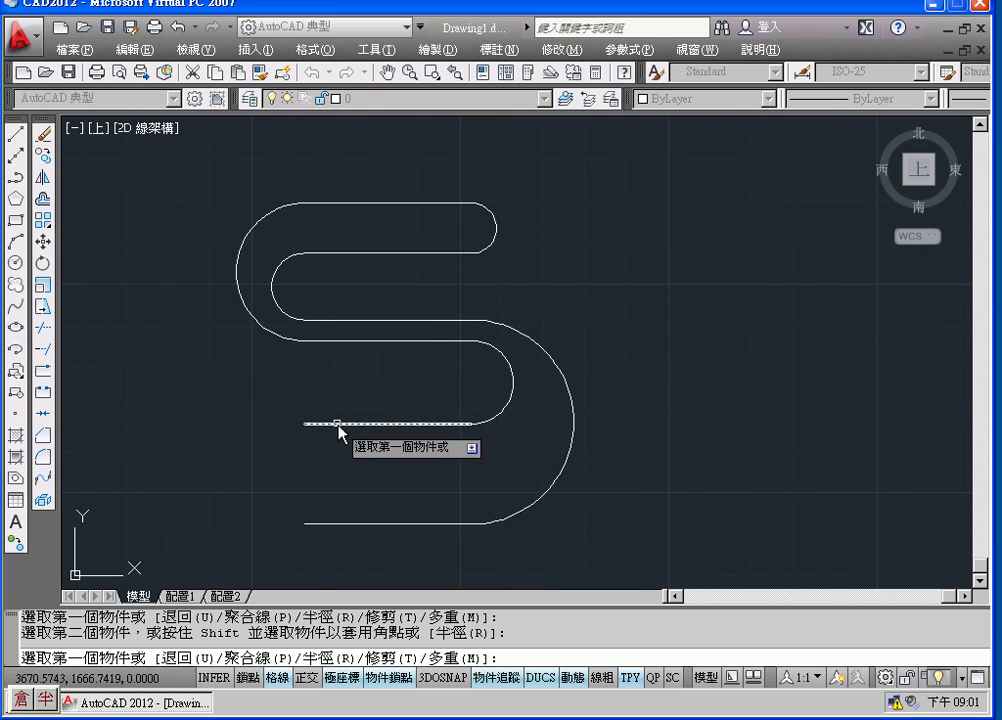
click(335, 523)
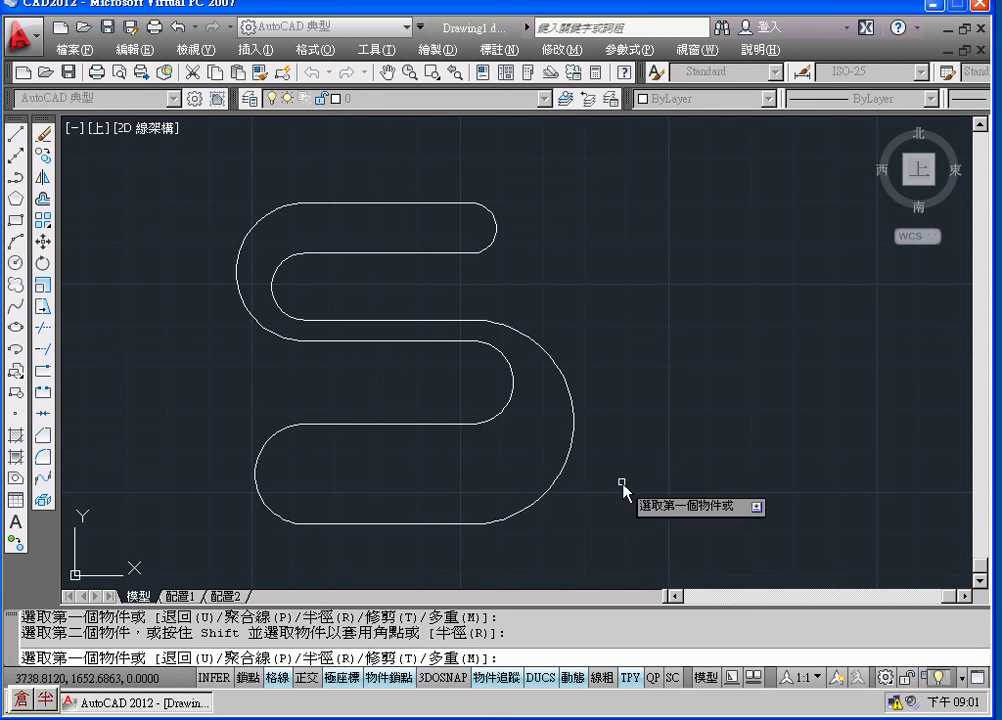
scroll(622, 487, down, 2)
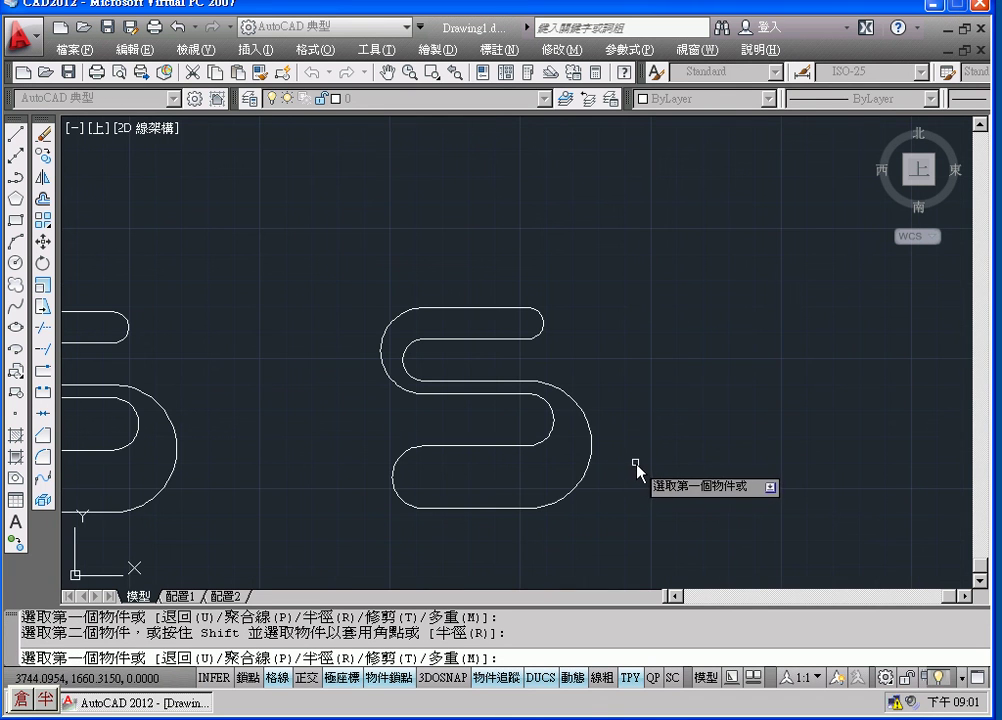